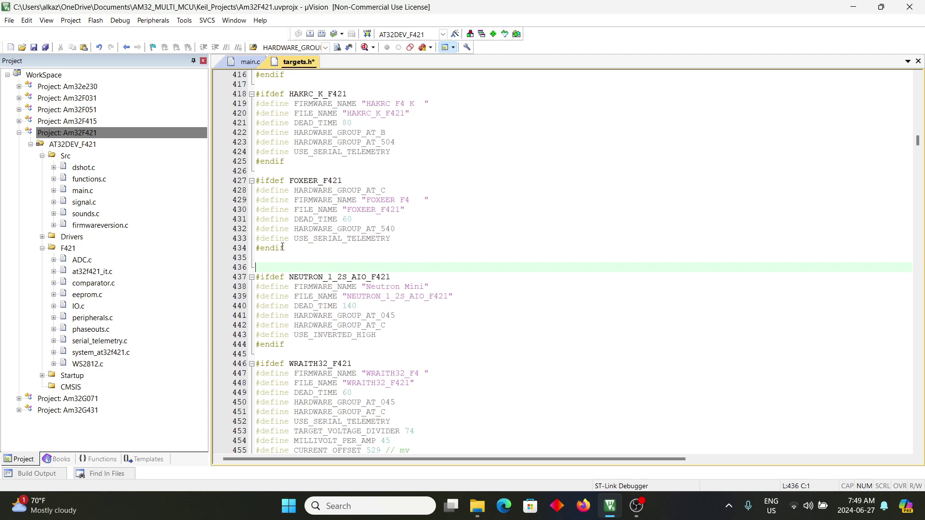
Copy the FOXEER_F421 block (lines 427–434) and paste a duplicate below its #endif
left_click_drag(285, 248, 251, 181)
key("ctrl+c")
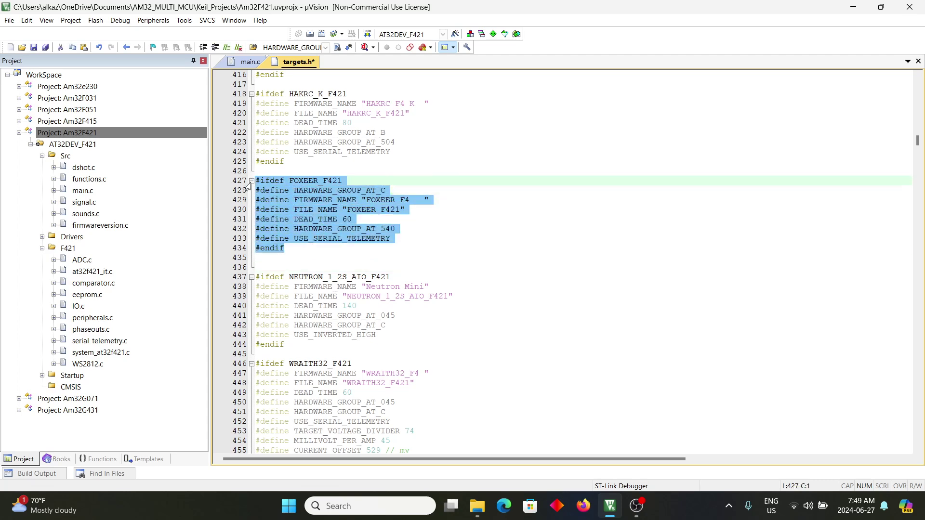
left_click(288, 258)
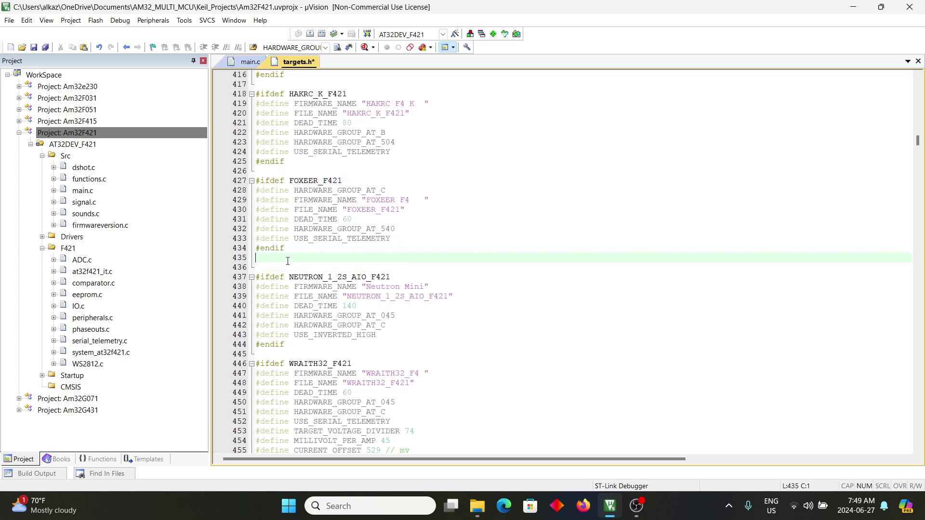
key("Return")
key("Return")
key("Up")
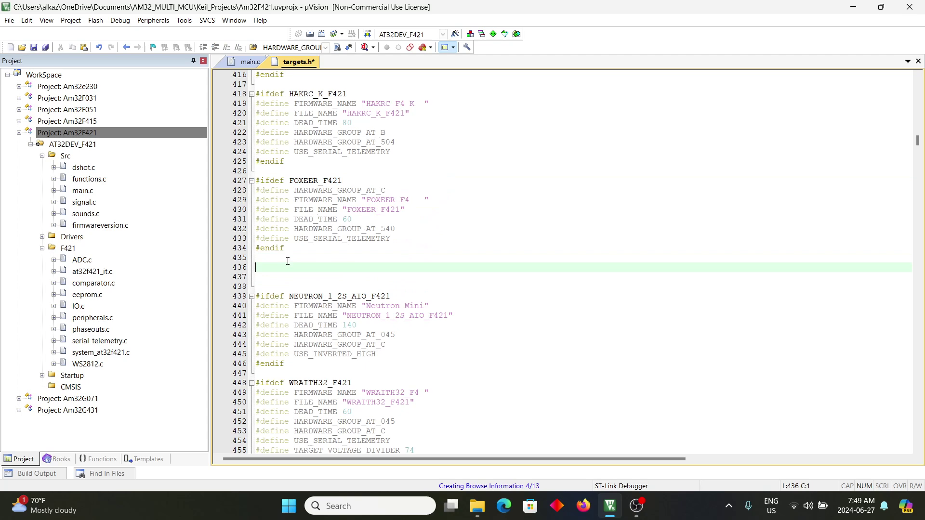
key("ctrl+v")
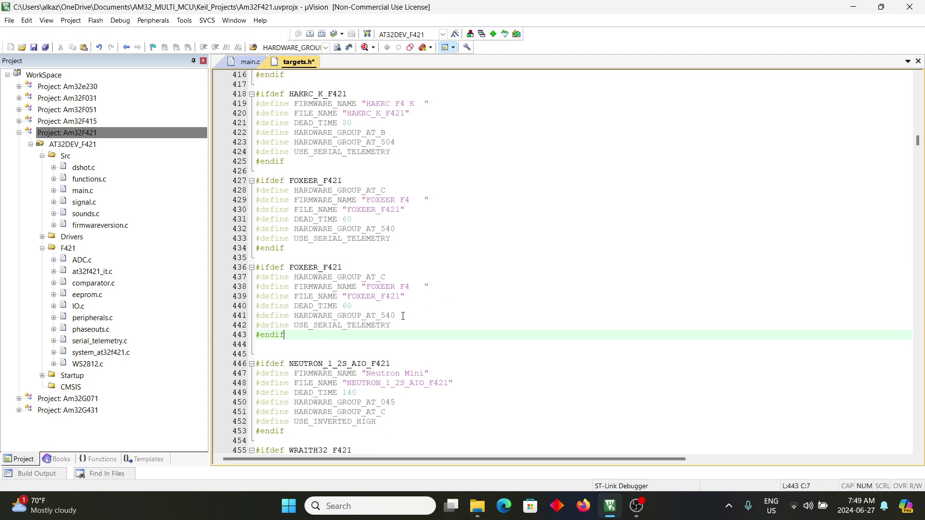
Rename the copied block's #ifdef to FLYINGCATS_F421 and set FILE_NAME to FLYINGCATS_F421
left_click_drag(319, 268, 290, 268)
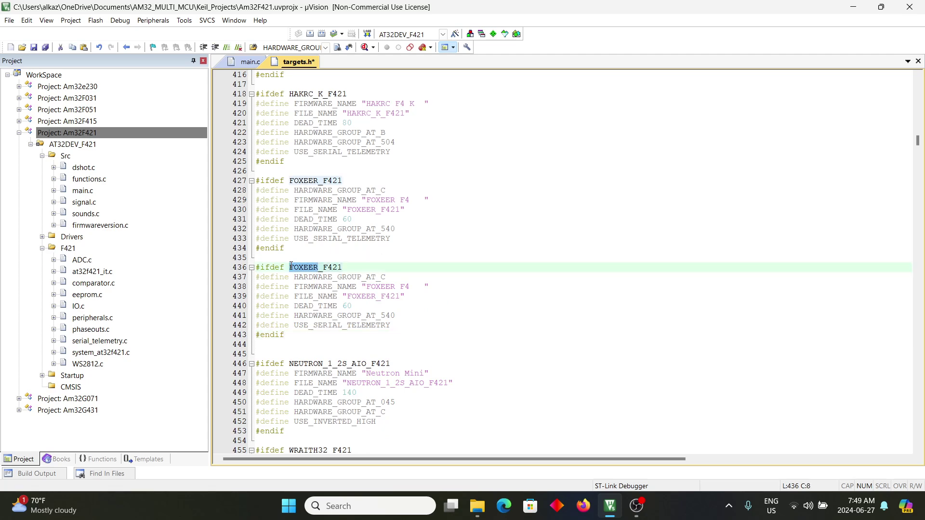
type("FLYINGCA")
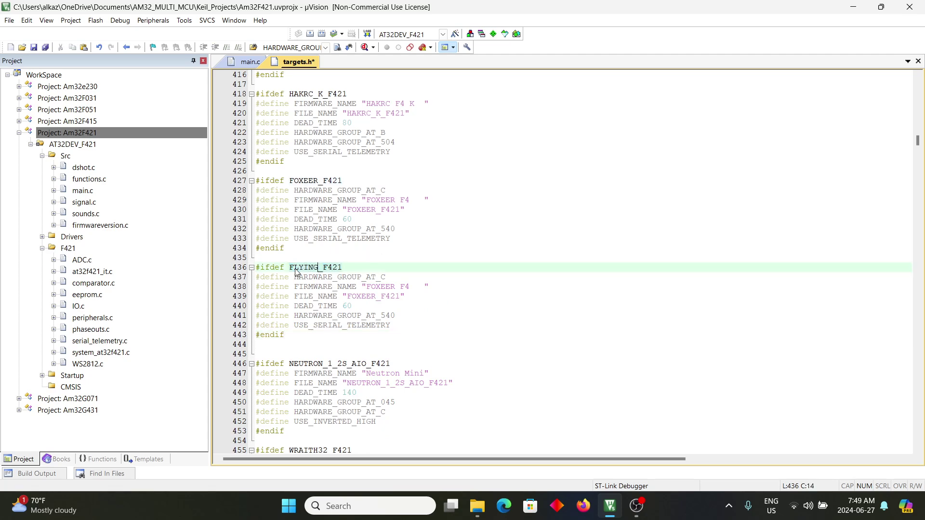
type("TS")
double_click(316, 267)
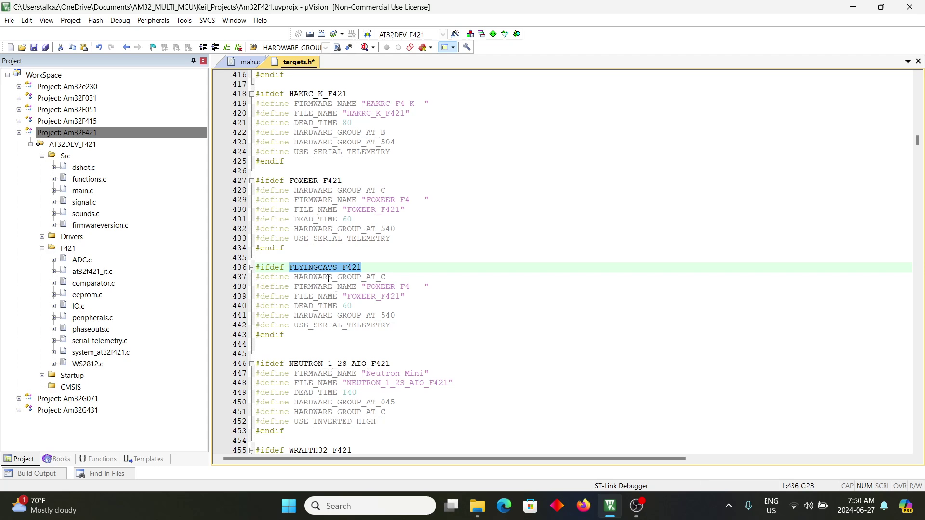
key("ctrl+c")
double_click(376, 296)
key("ctrl+v")
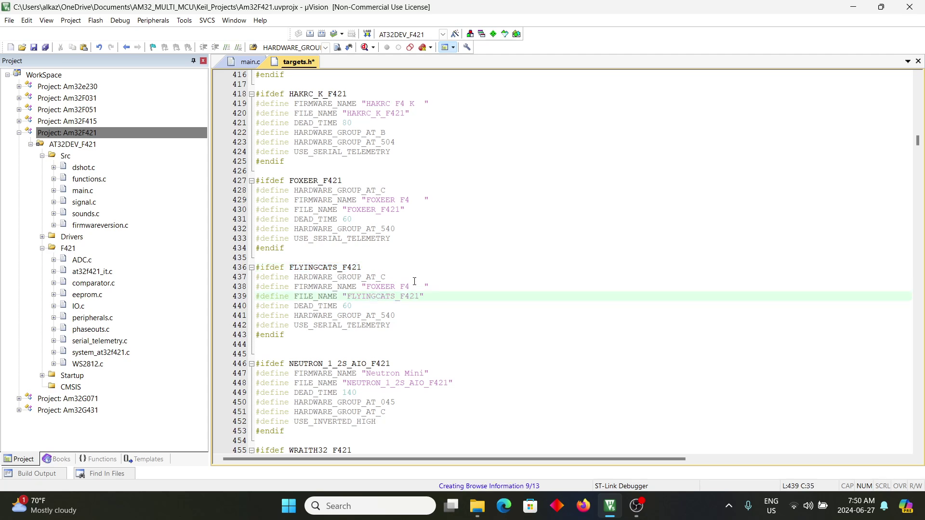
Replace the copied block's firmware name FOXEER F4 with 'Flying Cats'
left_click_drag(410, 287, 367, 286)
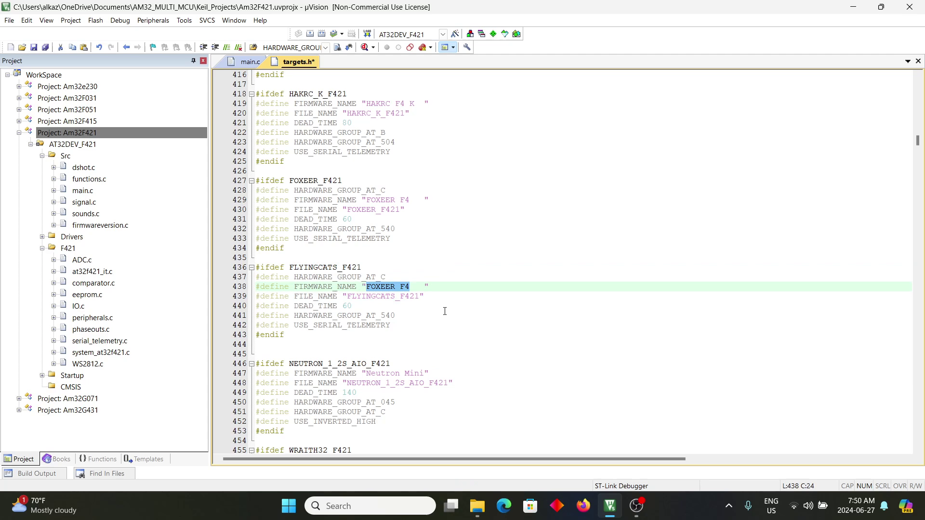
type("Flyin g")
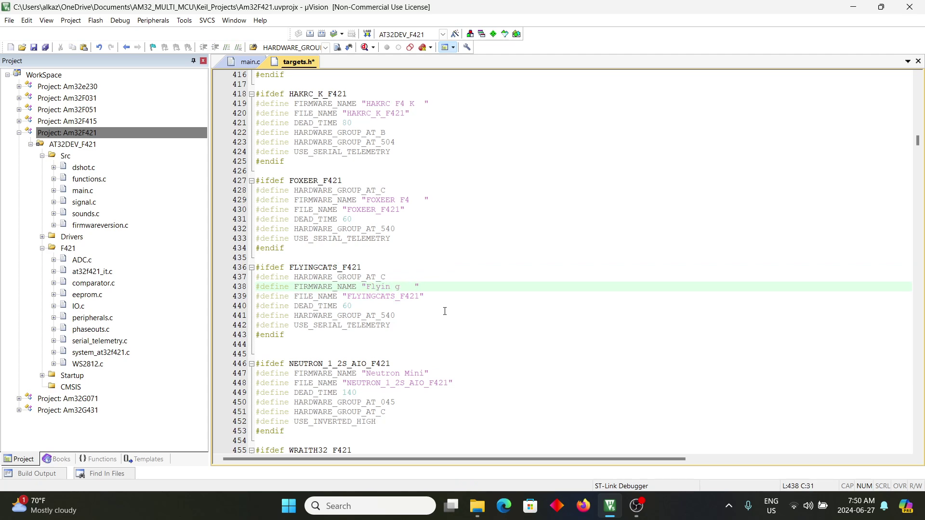
key("BackSpace")
key("BackSpace")
type("Cats")
key("BackSpace")
key("BackSpace")
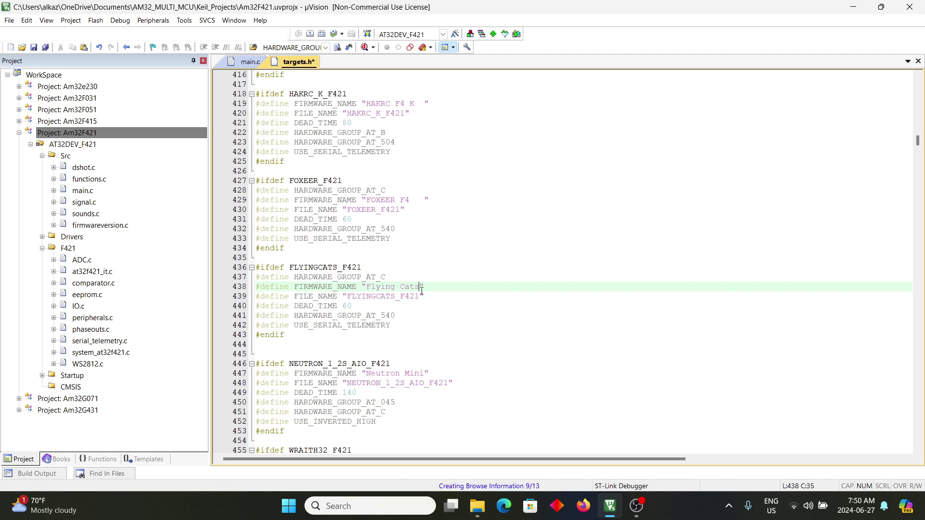
double_click(330, 267)
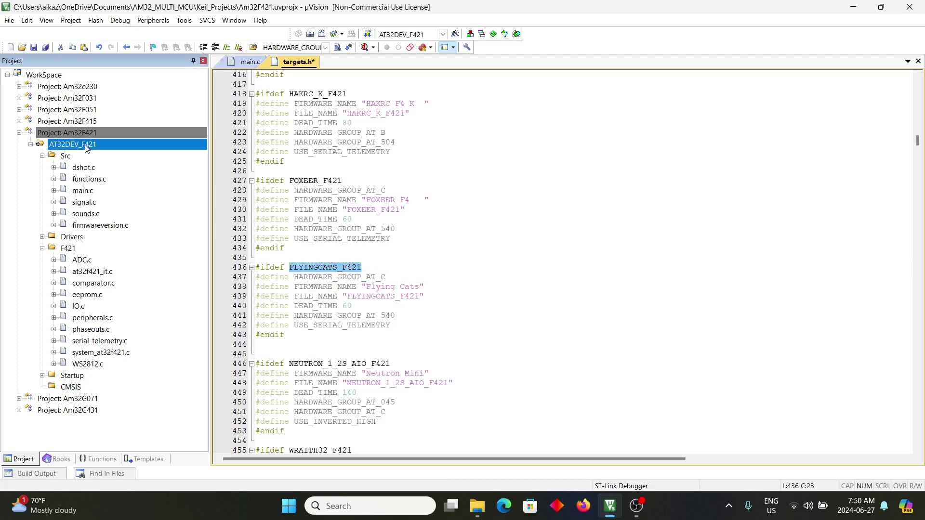
Create a FLYINGCATS_F421 target in Manage Project Items and set it as current target
right_click(87, 148)
left_click(145, 179)
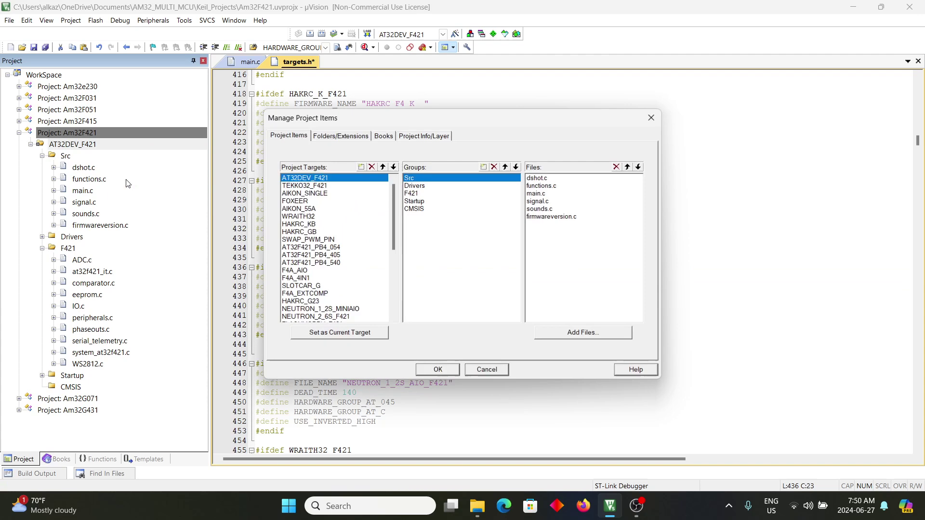
scroll(390, 218, "down", 4)
left_click(363, 167)
type("FLYINGCATS_F421")
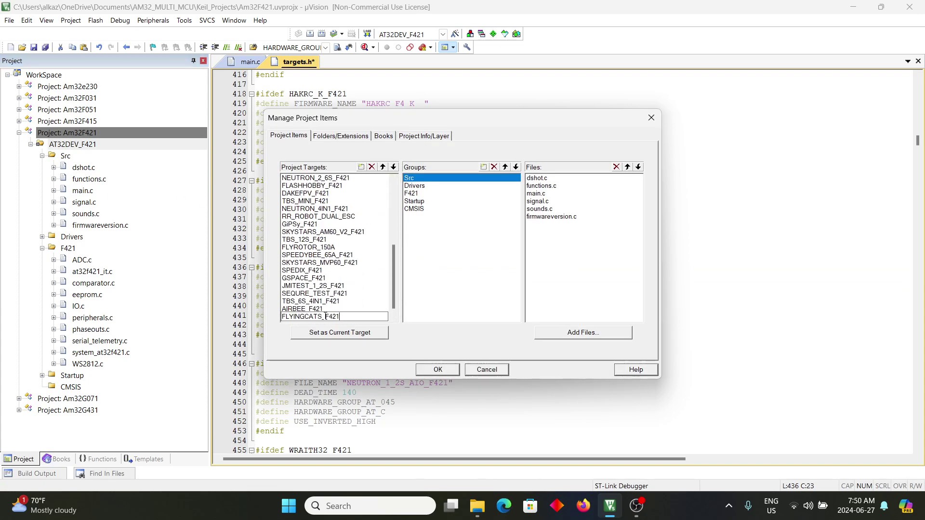
left_click(340, 332)
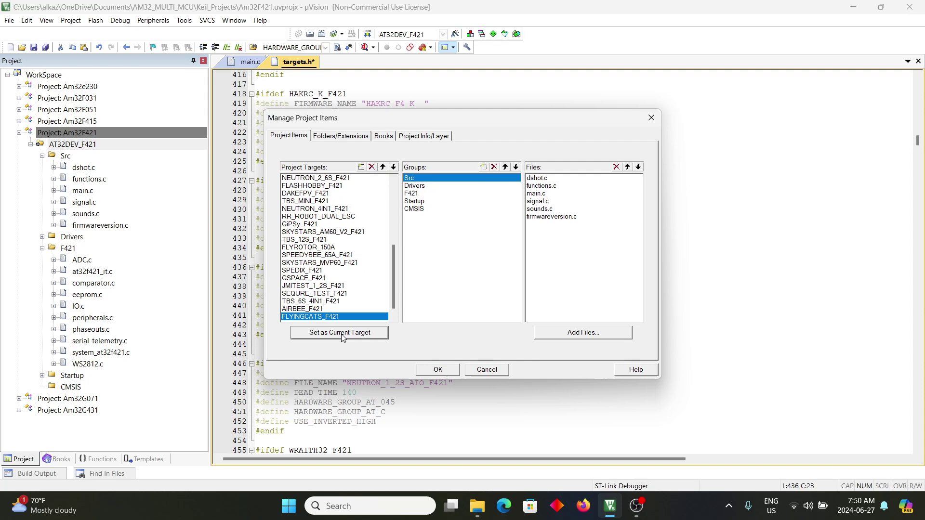
left_click(438, 371)
left_click(78, 144)
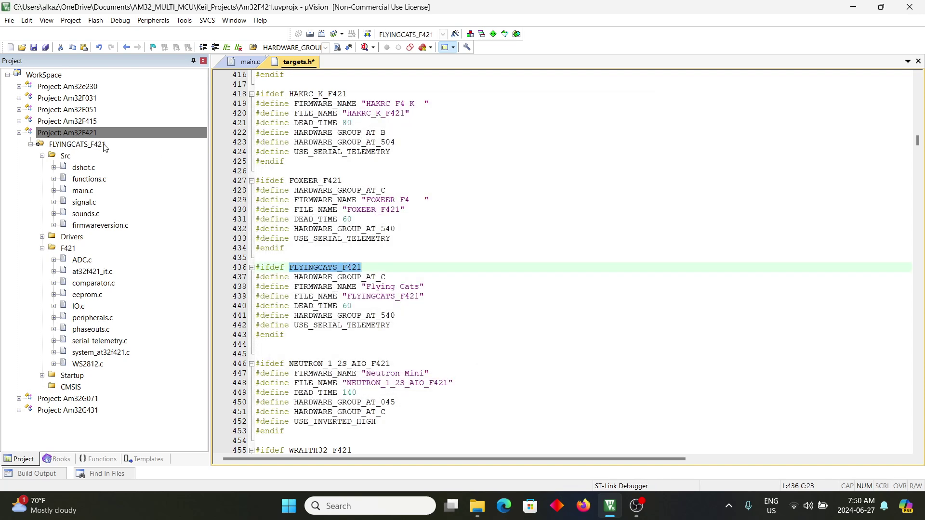
In Options for Target > Output, replace AT32DEV_F421 in the executable name with FLYINGCATS_F421
right_click(97, 147)
left_click(144, 154)
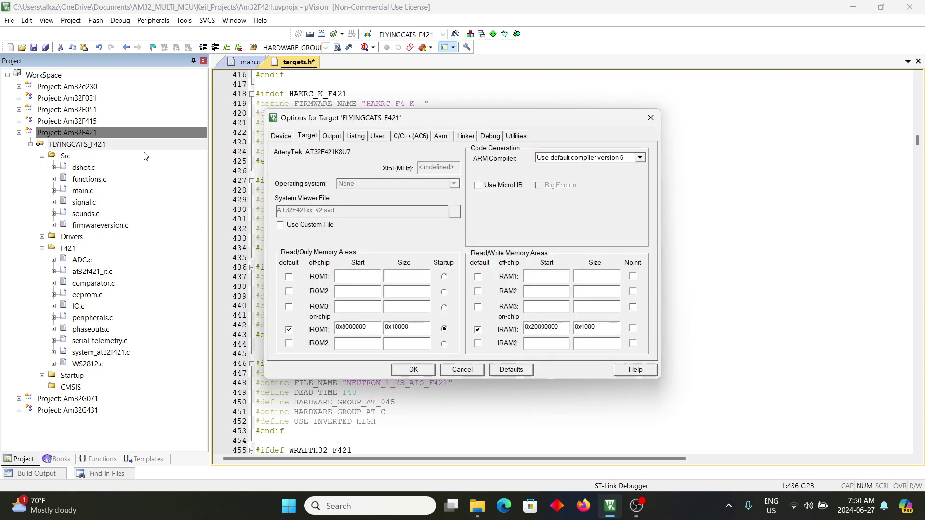
left_click(332, 136)
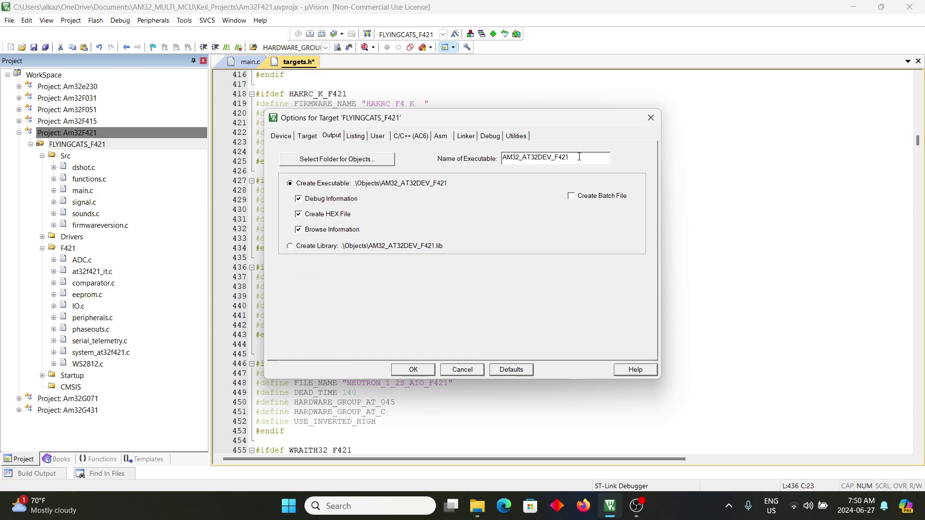
left_click_drag(569, 158, 523, 158)
key("ctrl+v")
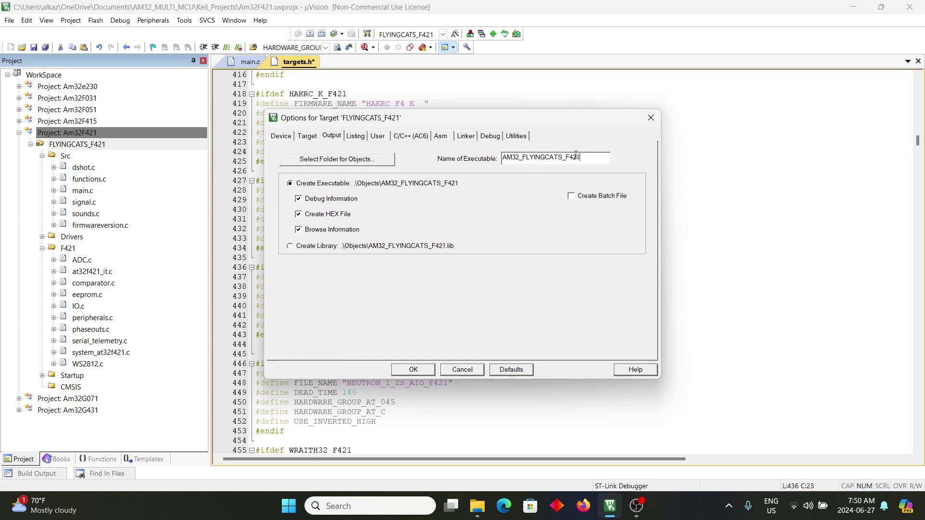
On the C/C++ (AC6) tab, change the AT32DEV_F421 define to FLYINGCATS_F421
left_click(411, 136)
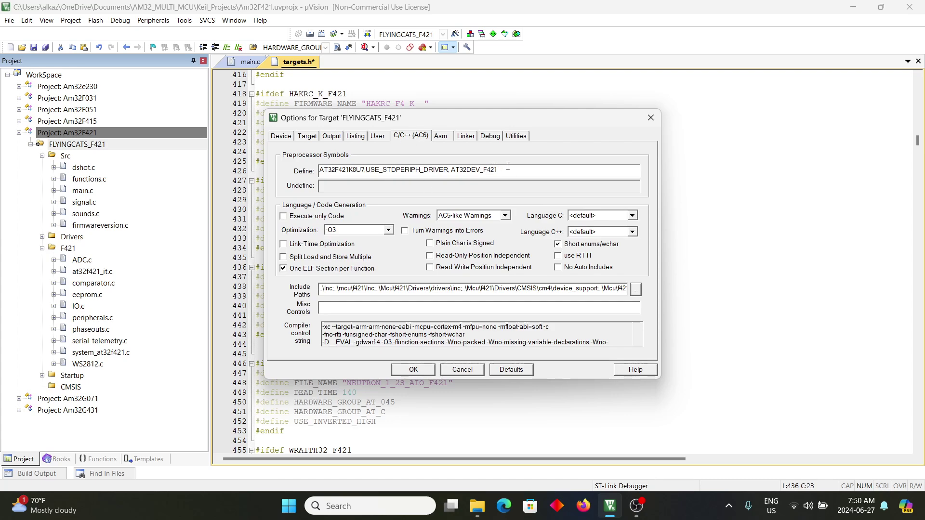
left_click_drag(508, 170, 452, 169)
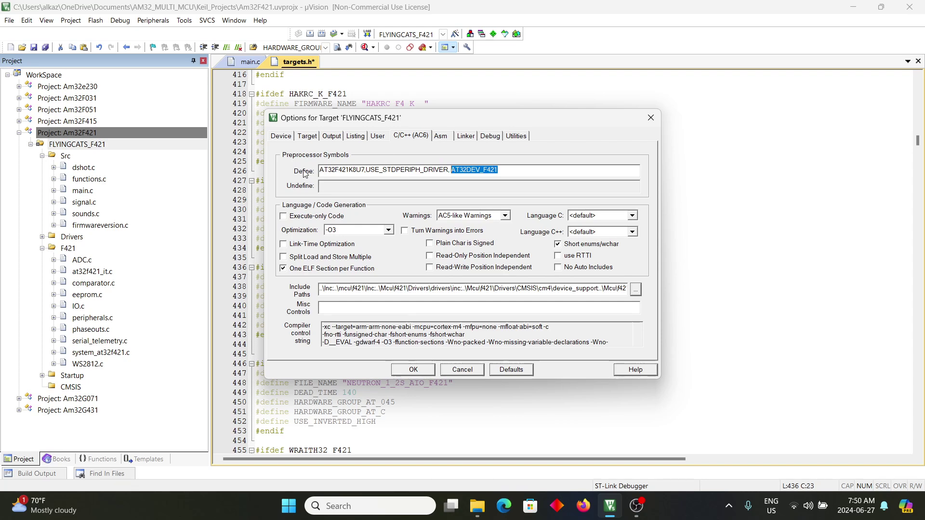
key("ctrl+v")
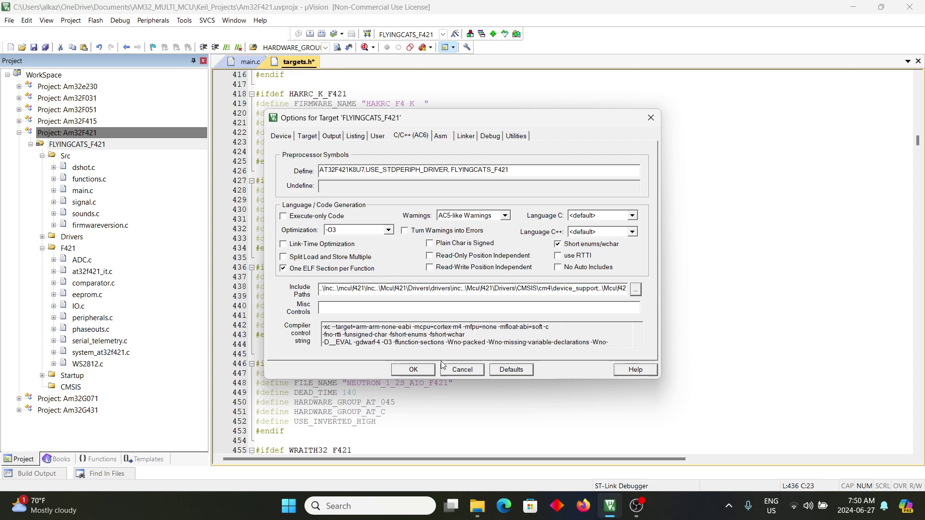
Confirm the target options with OK and drop down the toolbar's target list
left_click(413, 370)
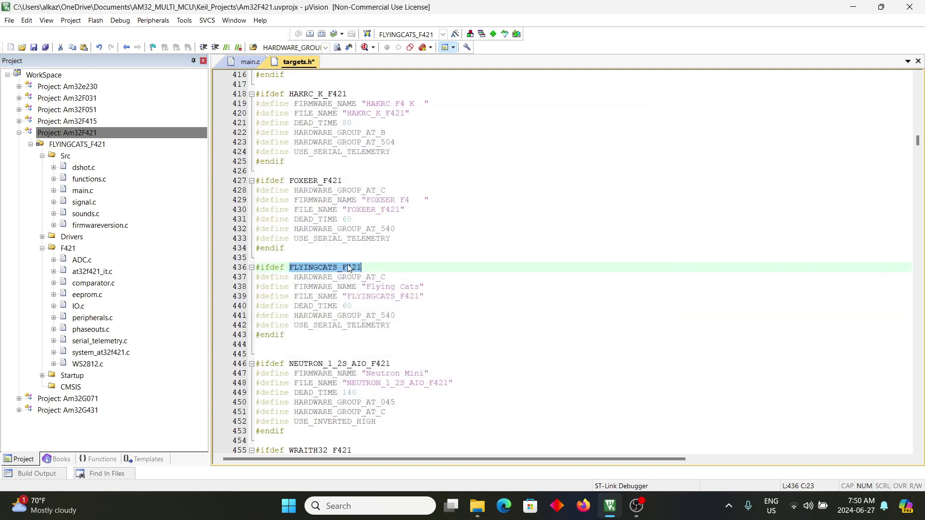
left_click(442, 33)
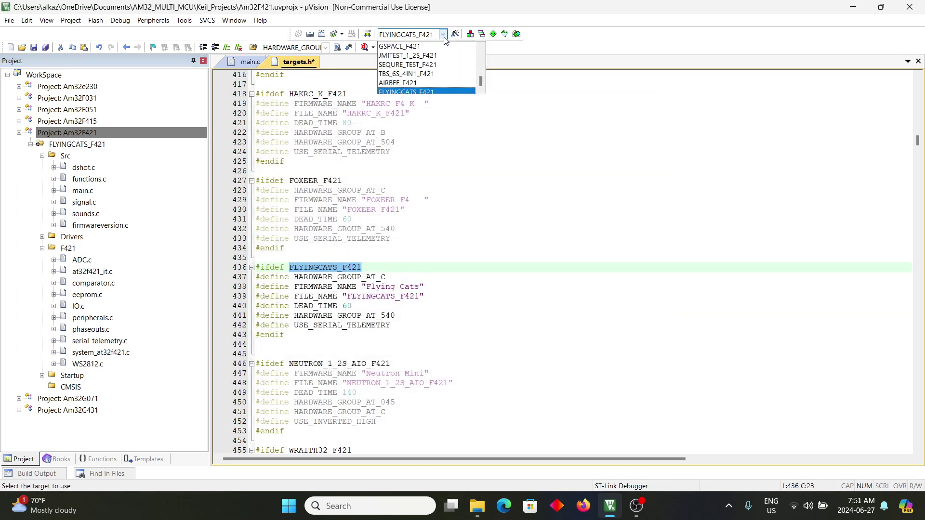